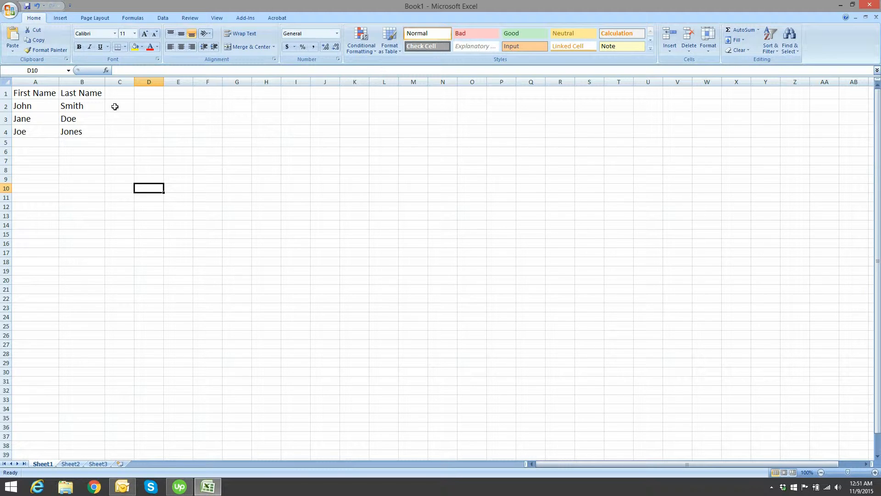
Step: Search the function list for "concatenate" and insert the CONCATENATE function into cell C2
left_click(115, 106)
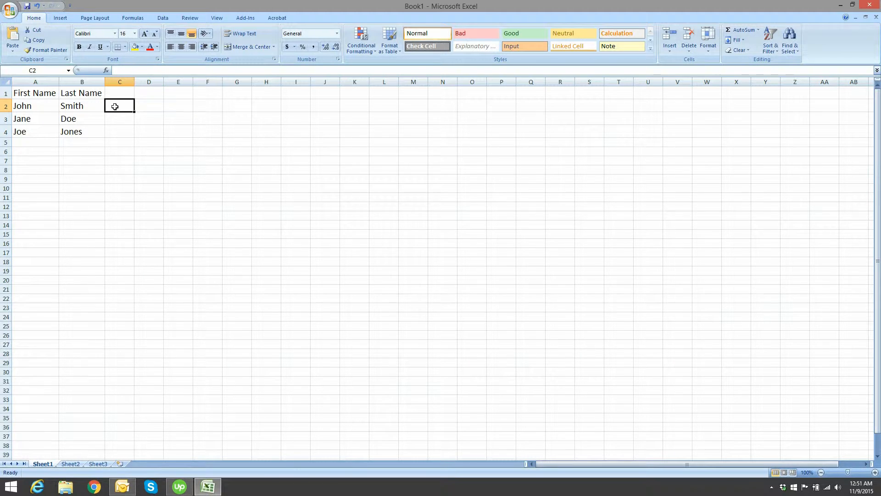
left_click(106, 70)
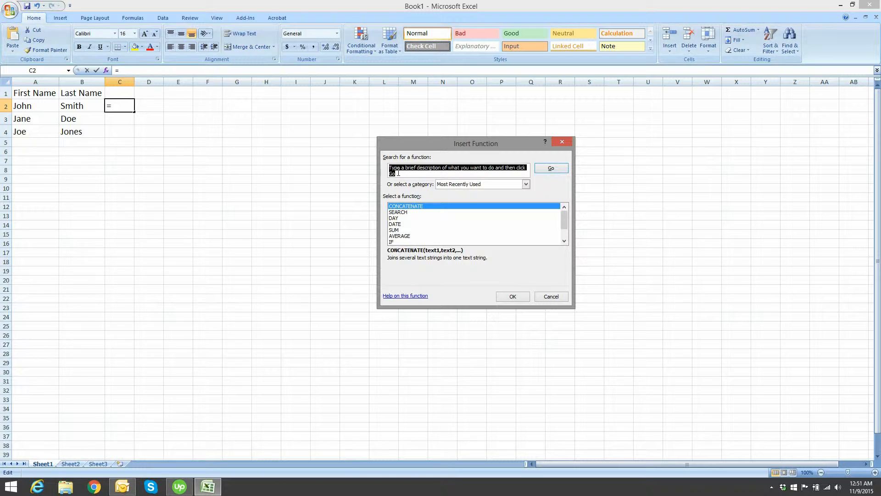
type("concatenate")
key("Return")
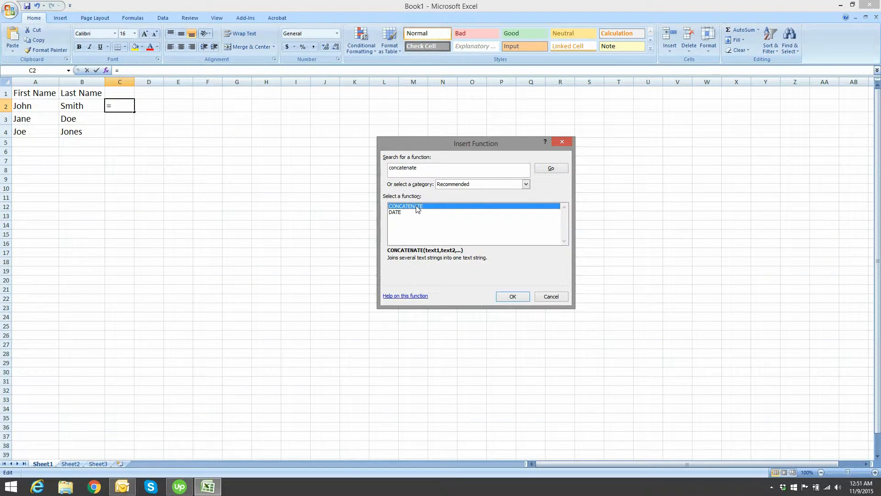
left_click(509, 298)
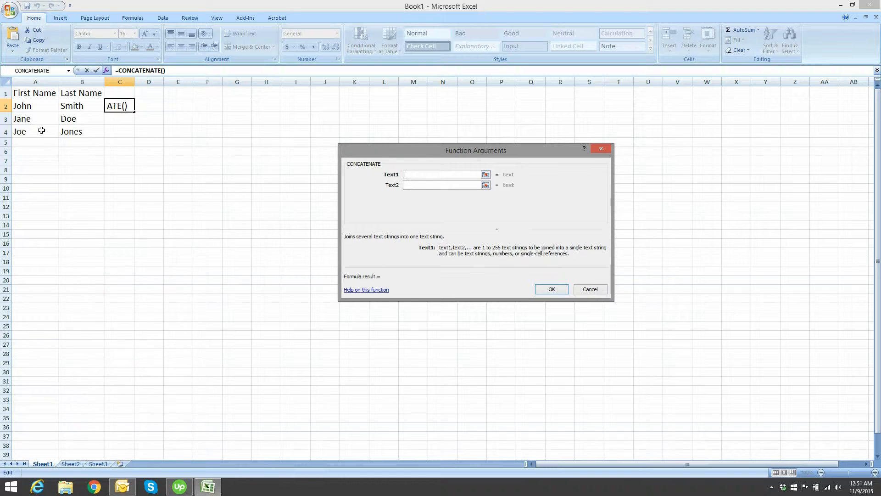
Step: Join A2 and B2 as the two text arguments of C2's CONCATENATE function, and fit column C to its contents
left_click(27, 106)
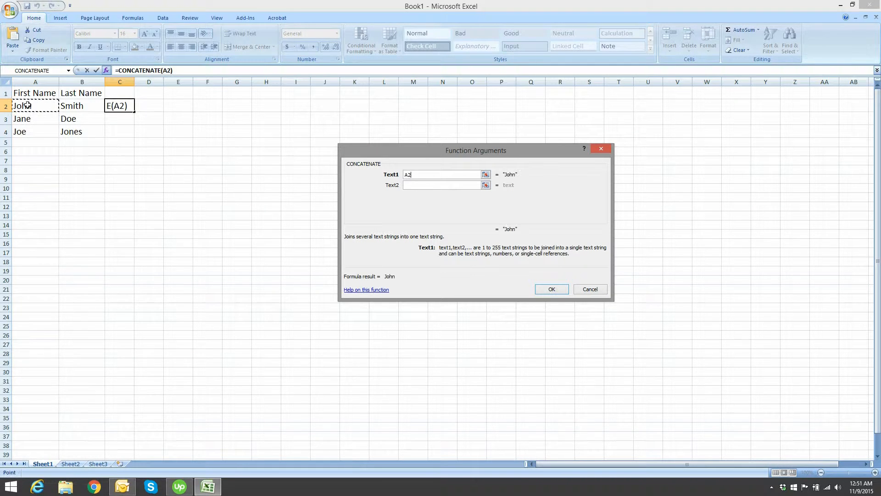
left_click(434, 182)
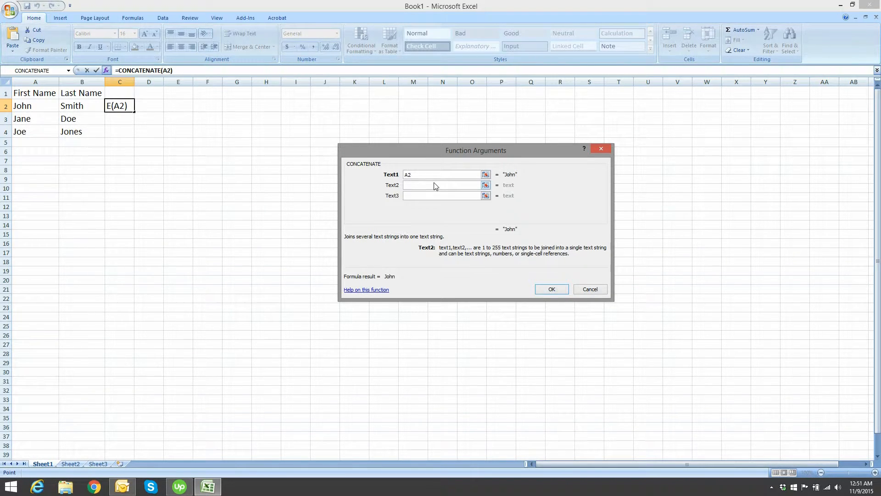
left_click(81, 106)
left_click(553, 289)
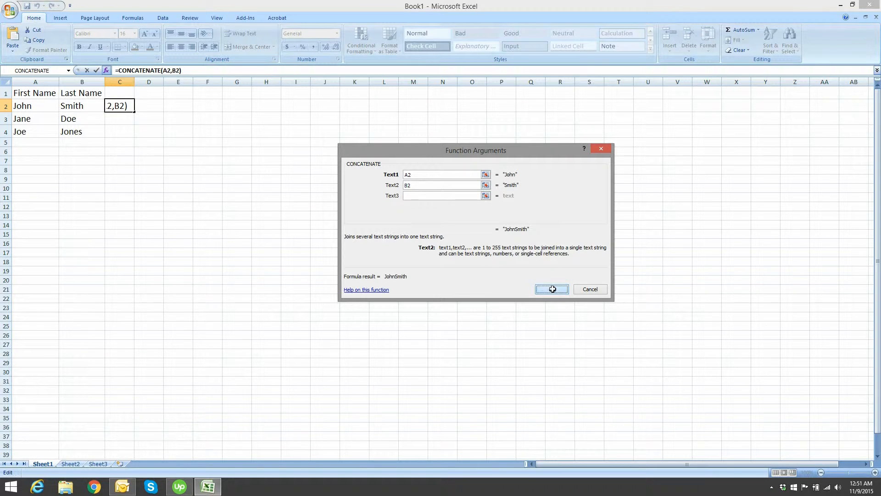
double_click(134, 82)
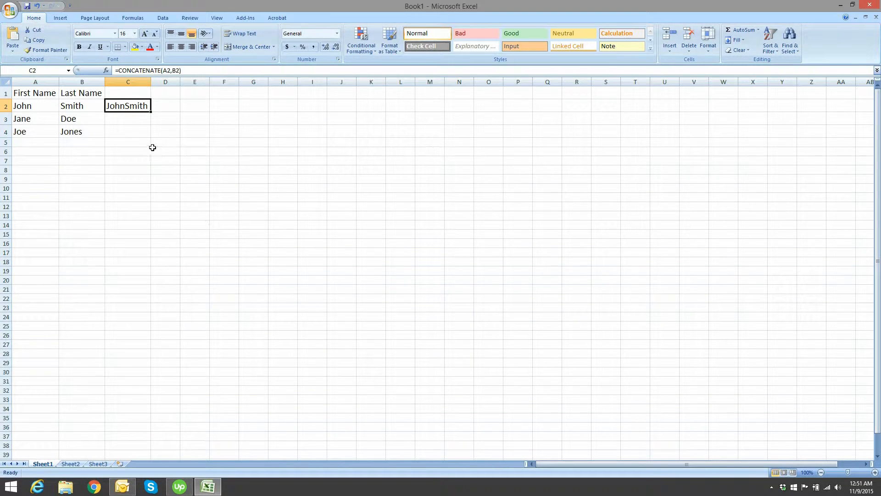
double_click(125, 105)
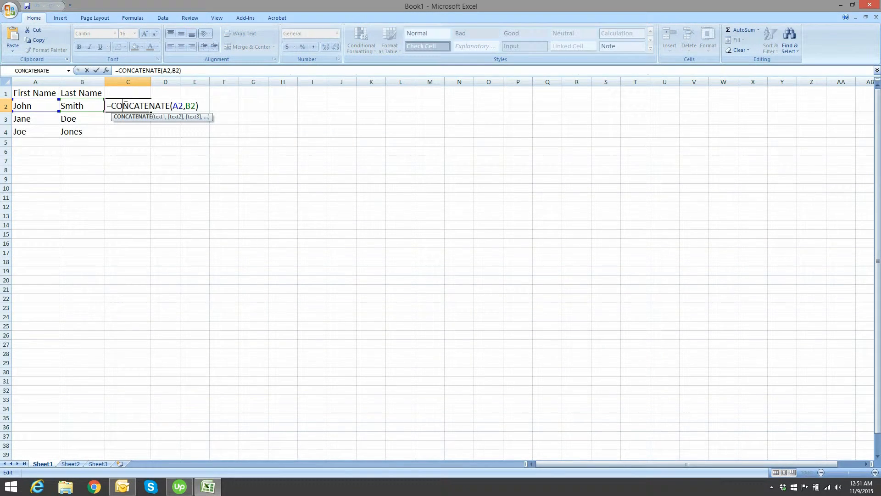
key("Escape")
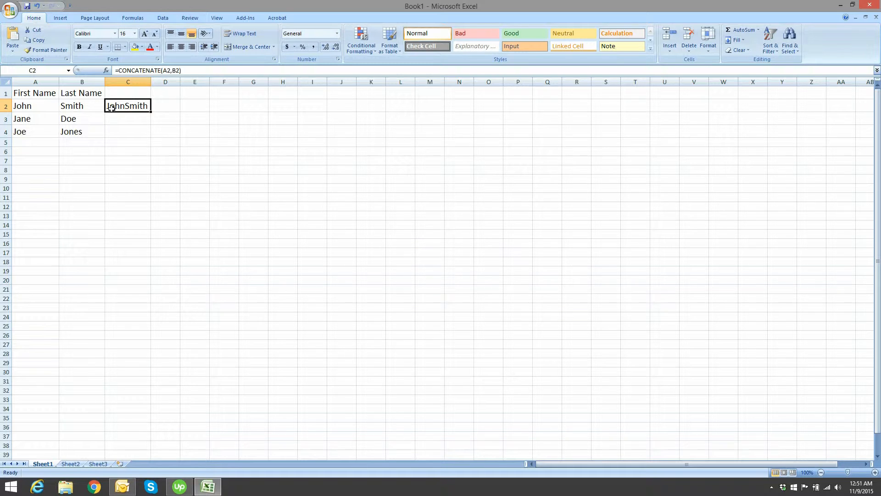
Step: Enter the formula =A2&B2 in cell D2 and fit column D to its contents
left_click(160, 105)
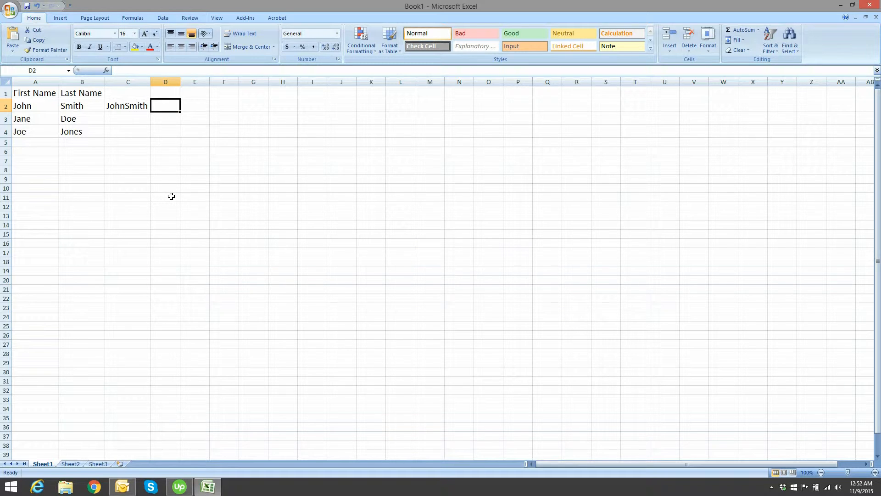
type("=")
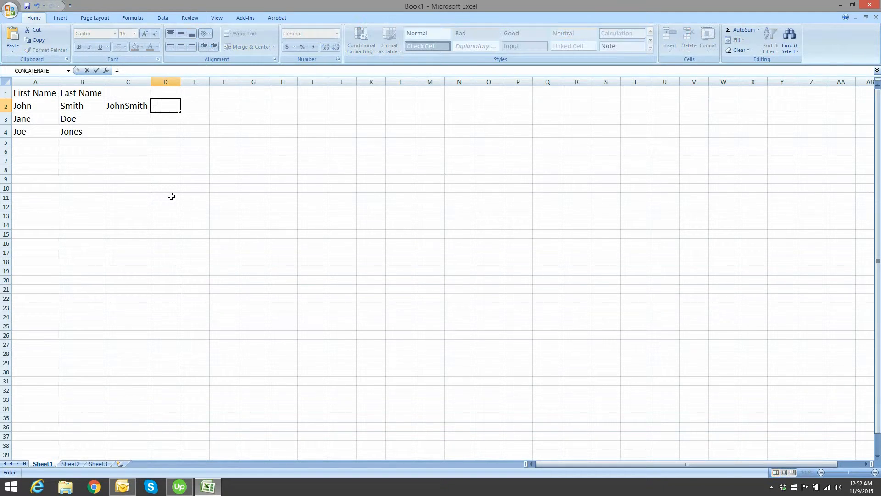
left_click(39, 104)
type("&")
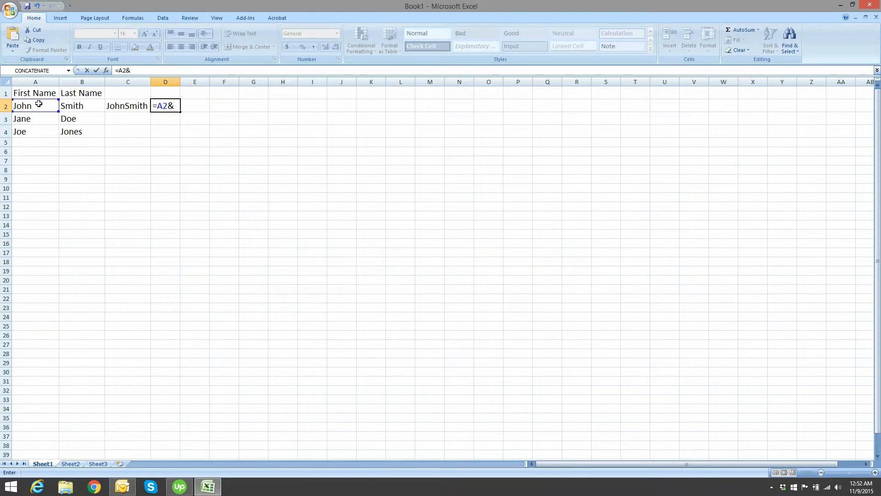
left_click(72, 106)
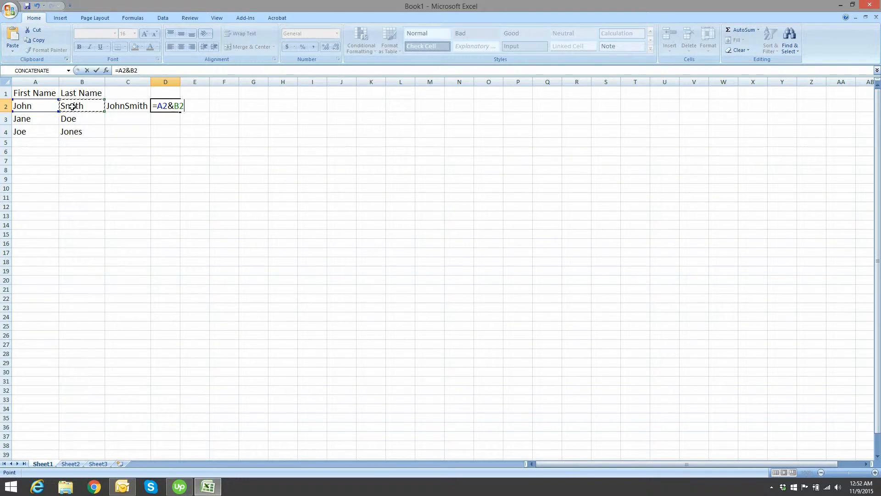
key("Return")
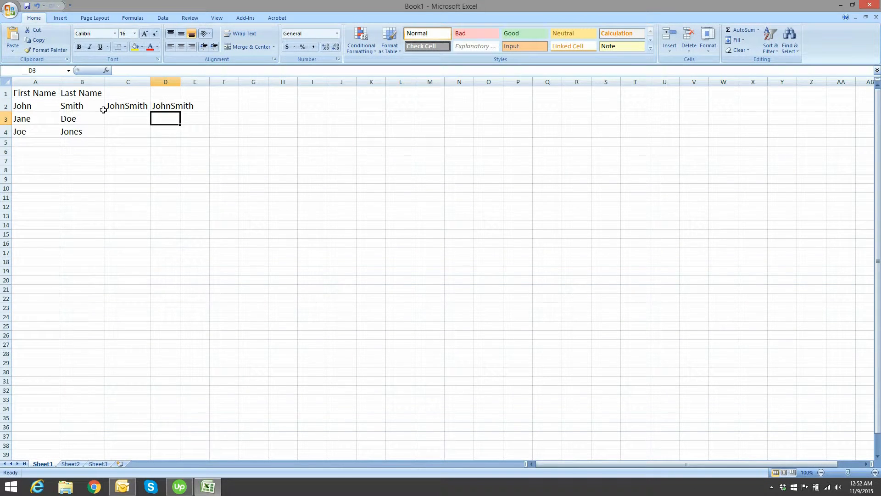
double_click(180, 82)
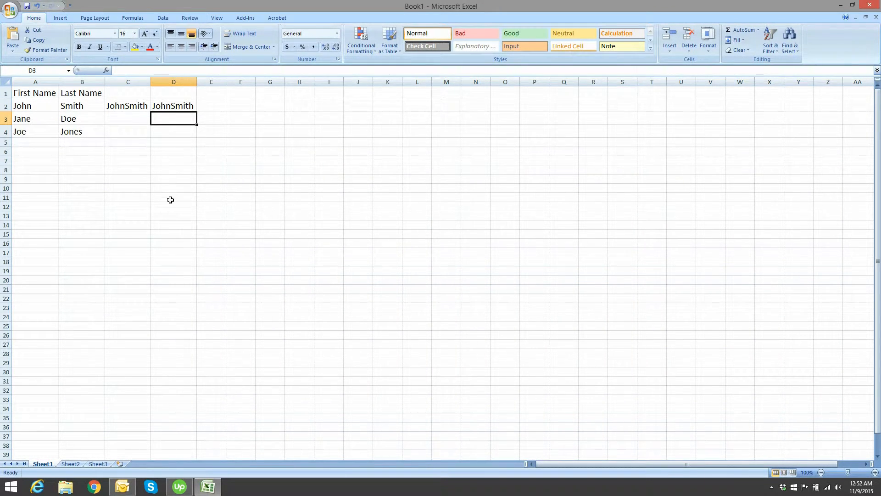
Step: Build a CONCATENATE function in cell E2 that joins A2, a quoted space " " and B2
left_click(213, 108)
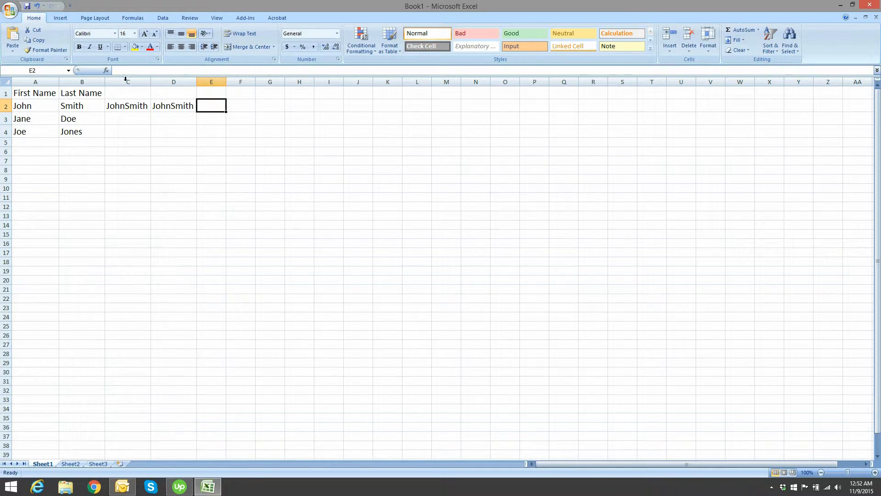
left_click(108, 70)
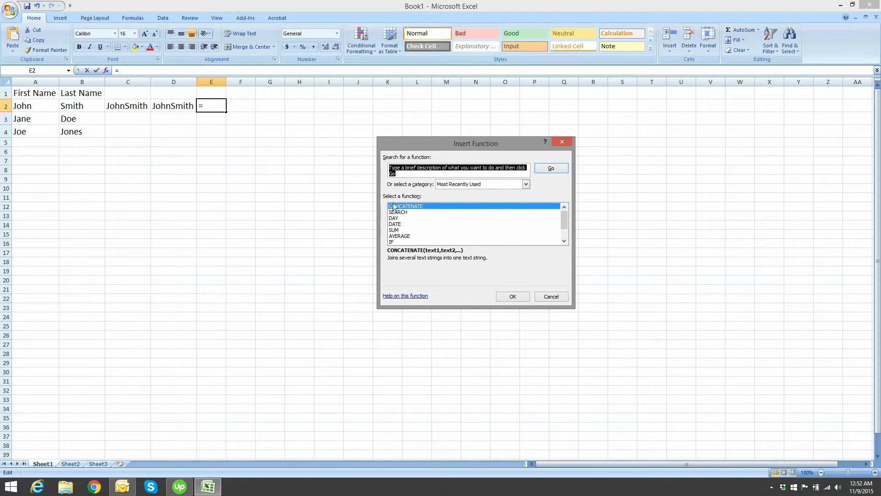
left_click(512, 296)
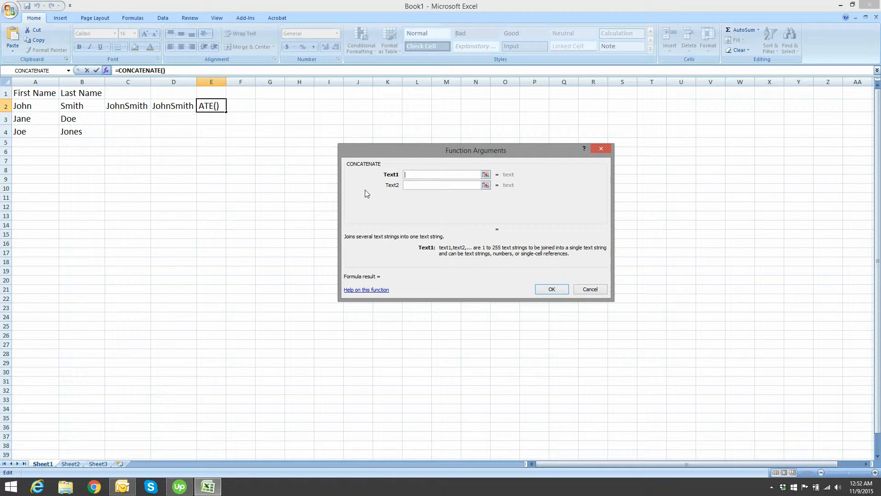
type("A2")
left_click(415, 186)
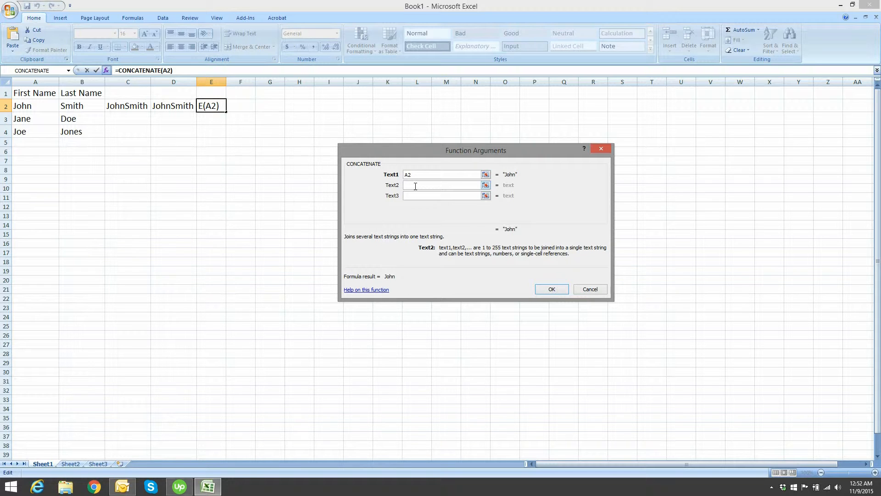
type("\"")
type("\"")
left_click(418, 198)
type("B2")
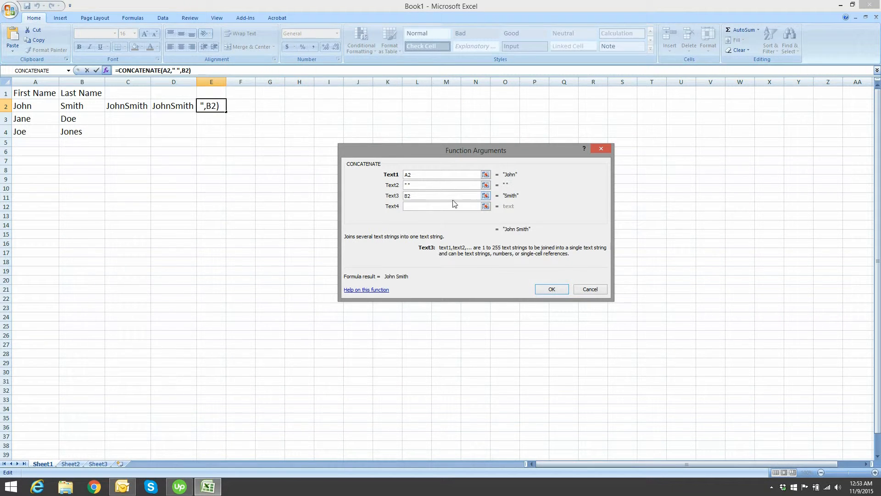
left_click(548, 289)
Step: Fit column E to its contents and fill the E2 formula down through E4
left_click(328, 214)
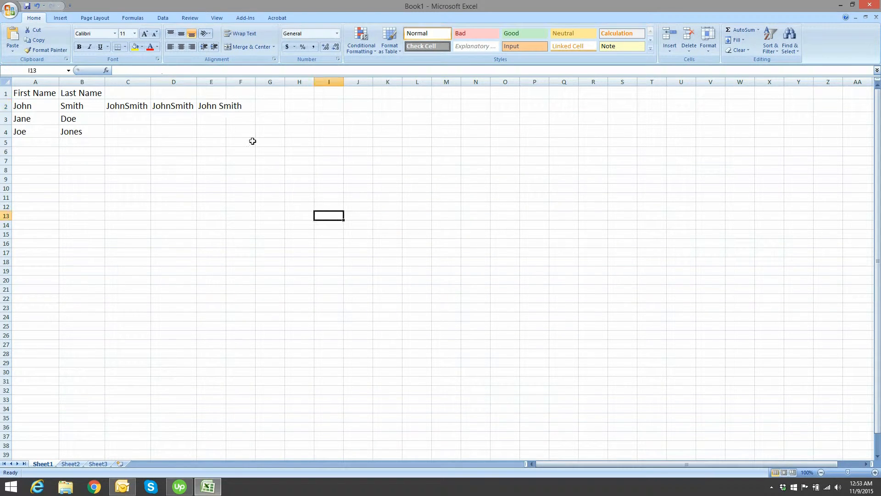
double_click(226, 79)
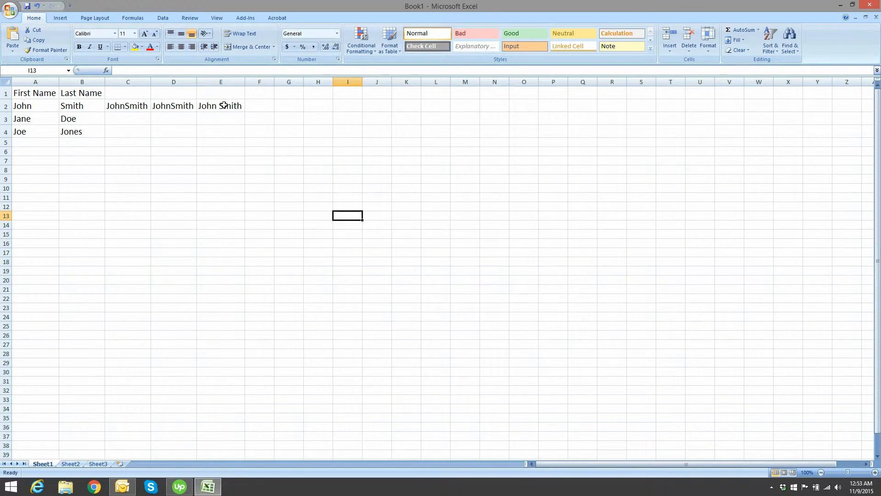
left_click(232, 106)
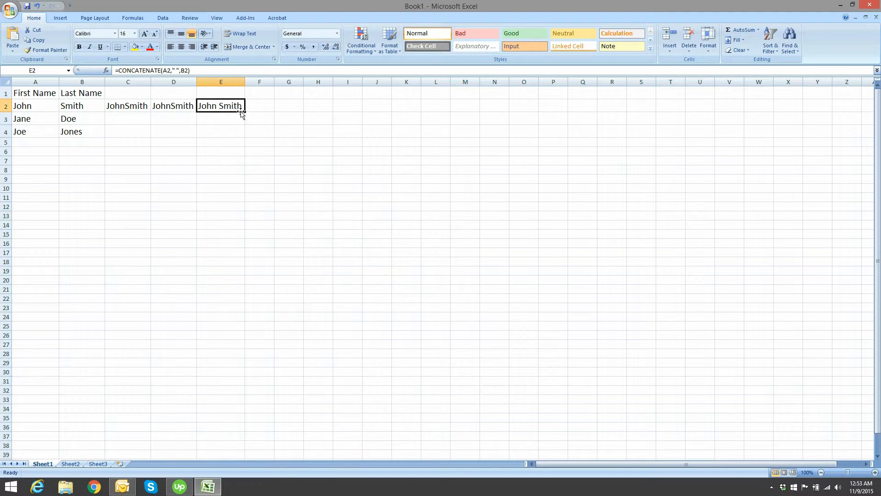
left_click_drag(244, 111, 245, 137)
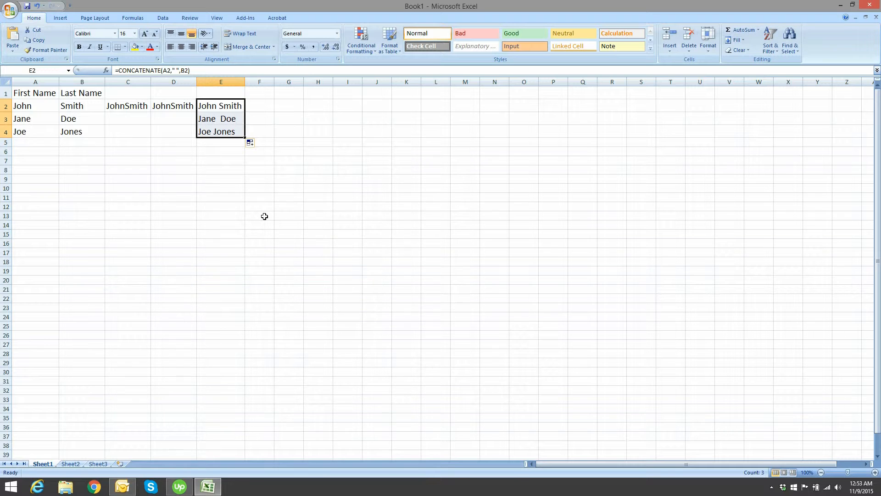
left_click(264, 216)
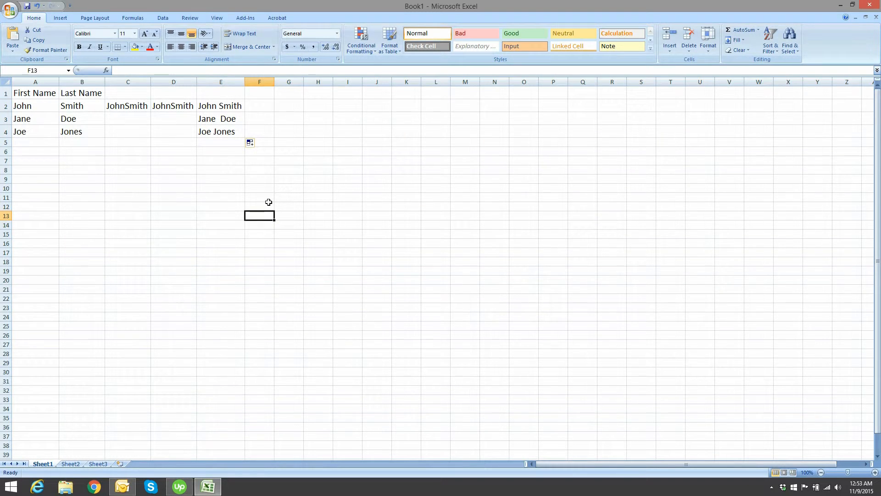
Step: Insert a CONCATENATE function into cell F2 with A2 as its first text argument
left_click(259, 106)
left_click(106, 70)
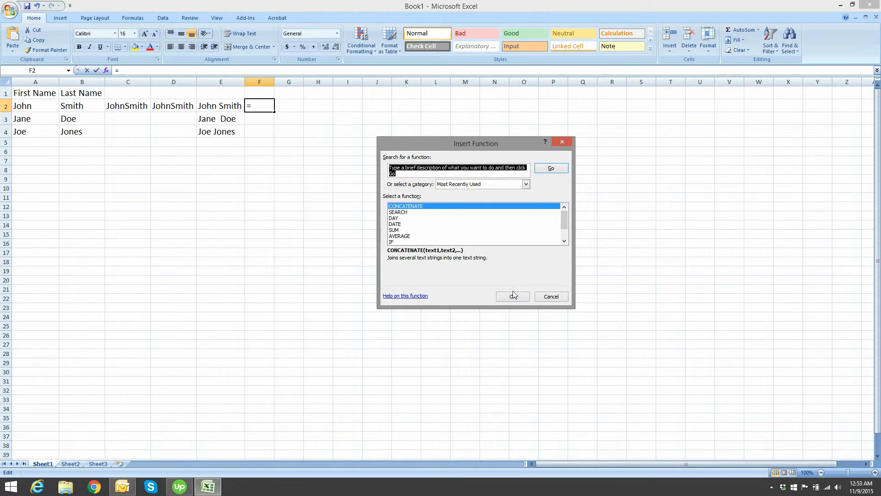
left_click(513, 296)
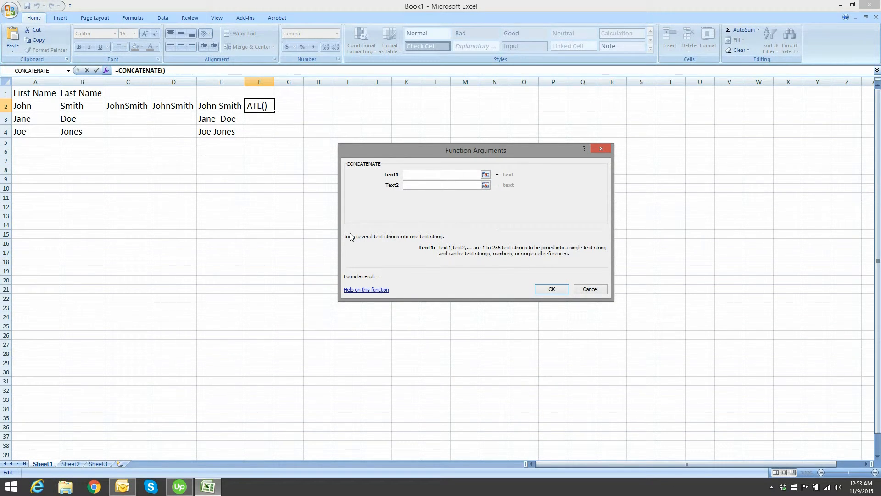
type("A2")
Step: Set the function's second text argument to "'s" and its third to a quoted space " "
left_click(410, 187)
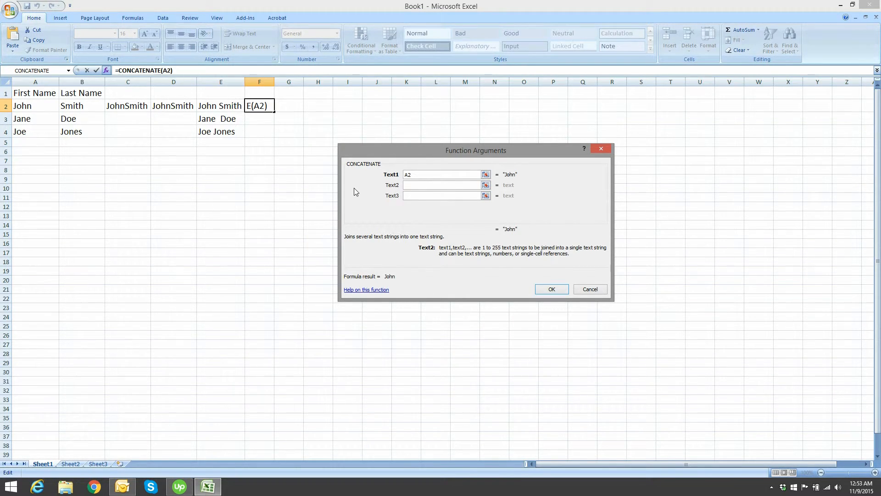
type("\"'s")
type("\"")
type("s")
type("\"")
left_click(407, 195)
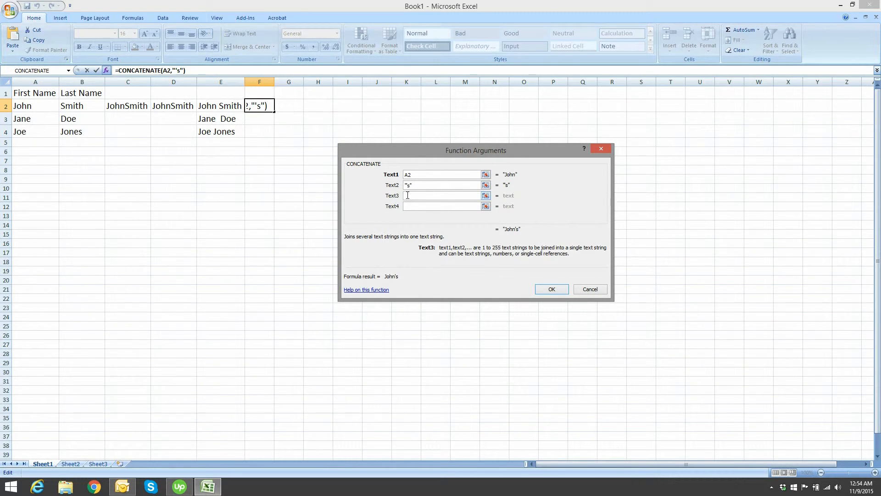
type("\" \"")
Step: Set the fourth text argument to "last name is" and the fifth to a quoted space " "
left_click(411, 205)
type("\"")
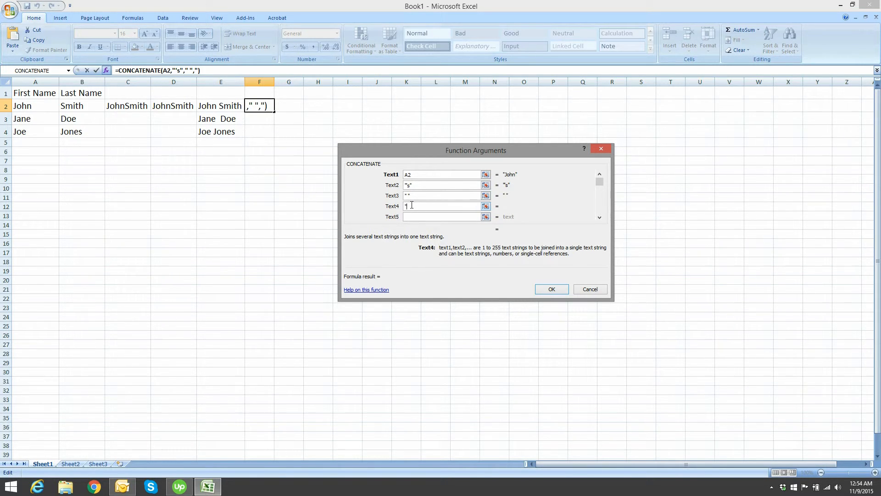
type("last name is\"")
left_click(415, 217)
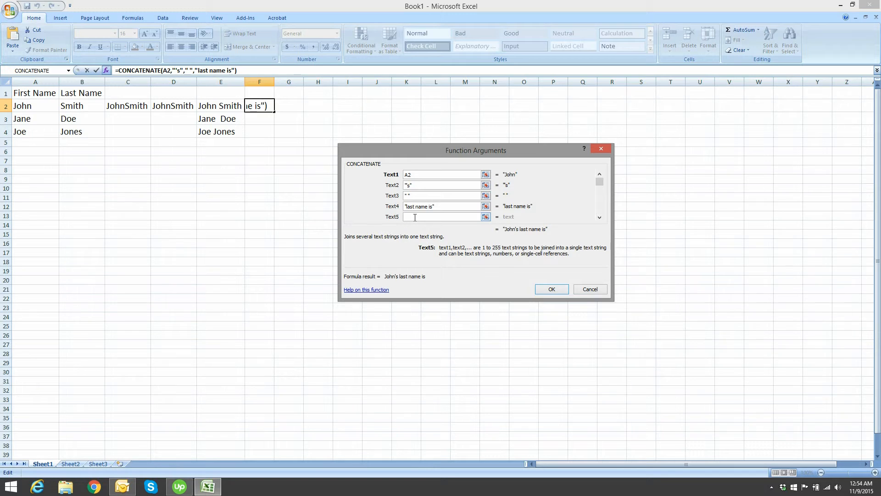
type("\"")
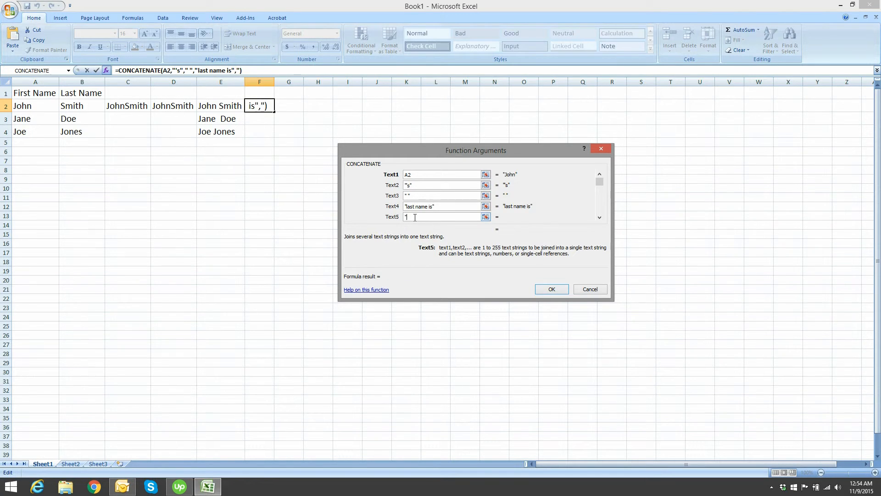
type(" \"")
Step: Add B2 as the sixth text argument and complete the CONCATENATE formula in F2
left_click(599, 217)
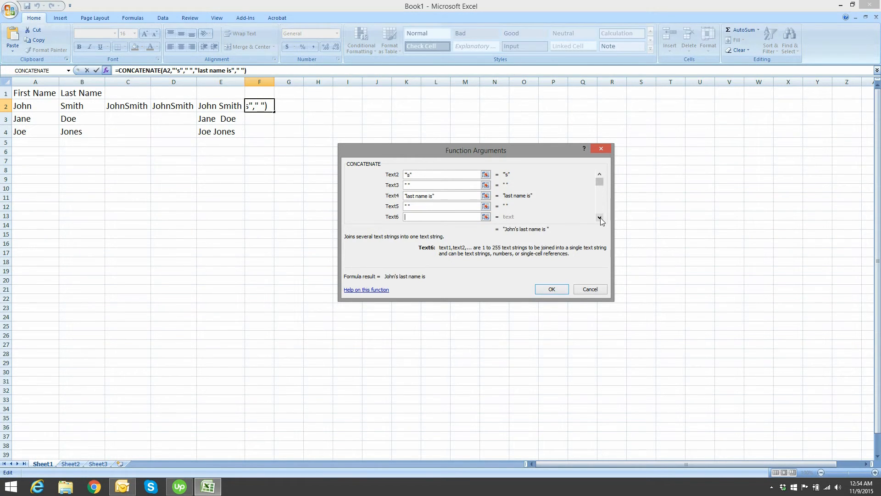
left_click(77, 106)
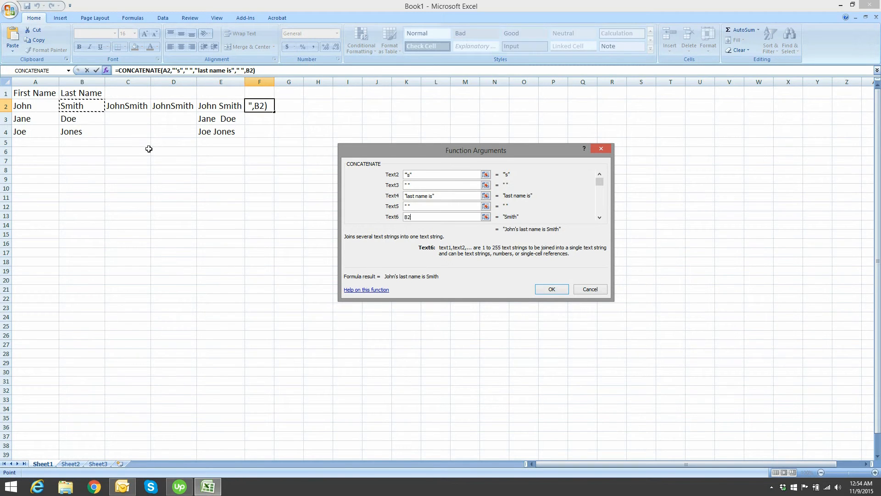
left_click(553, 290)
Step: Fit column F to its contents and fill the F2 formula down through F4
double_click(277, 81)
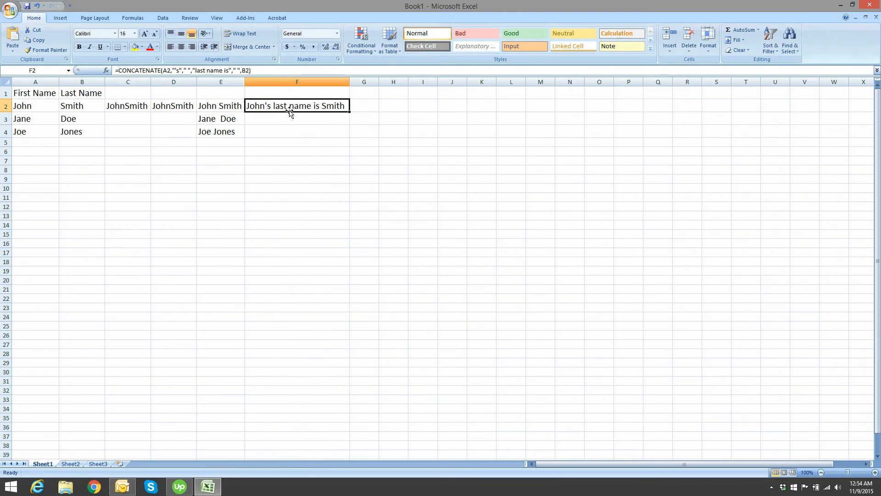
left_click_drag(350, 114, 350, 136)
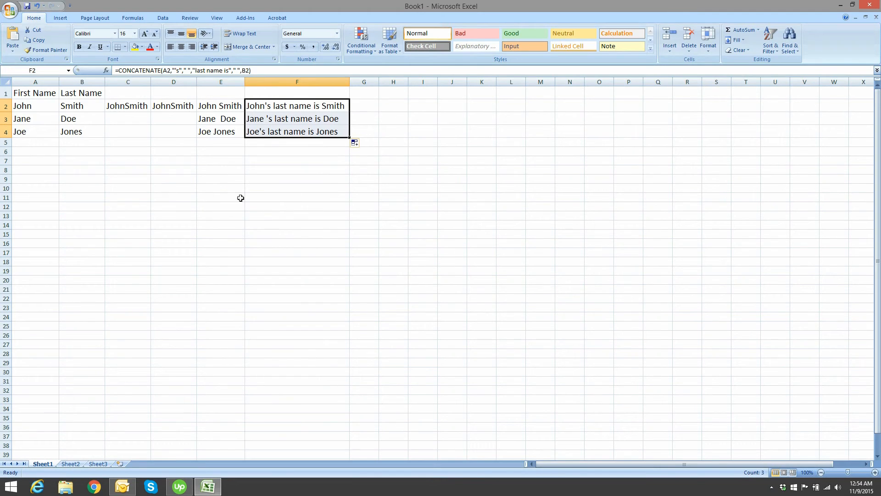
left_click(296, 203)
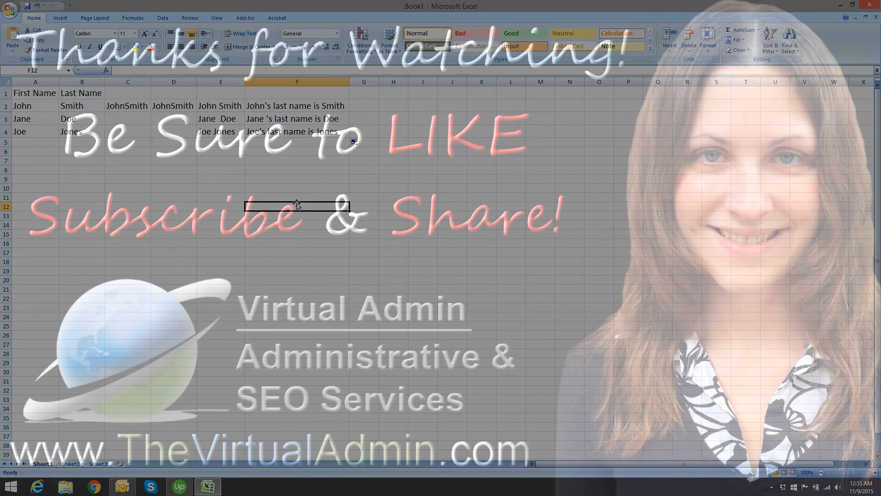